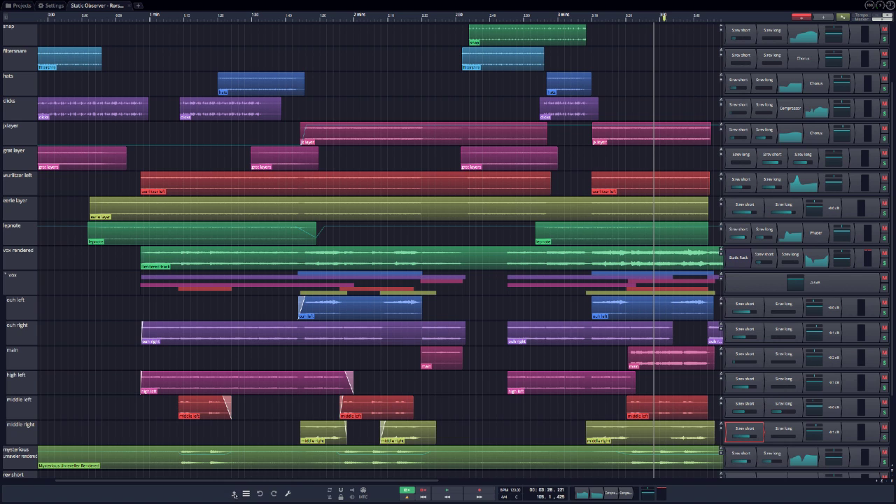
# Expand the controls panel to full size and collapse it again, and look at the main menu options in compact view
pyautogui.click(235, 495)
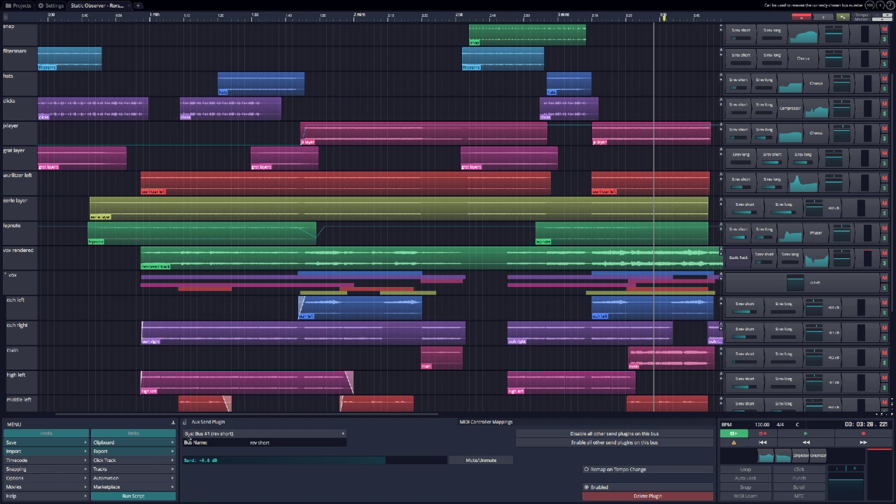
pyautogui.click(173, 424)
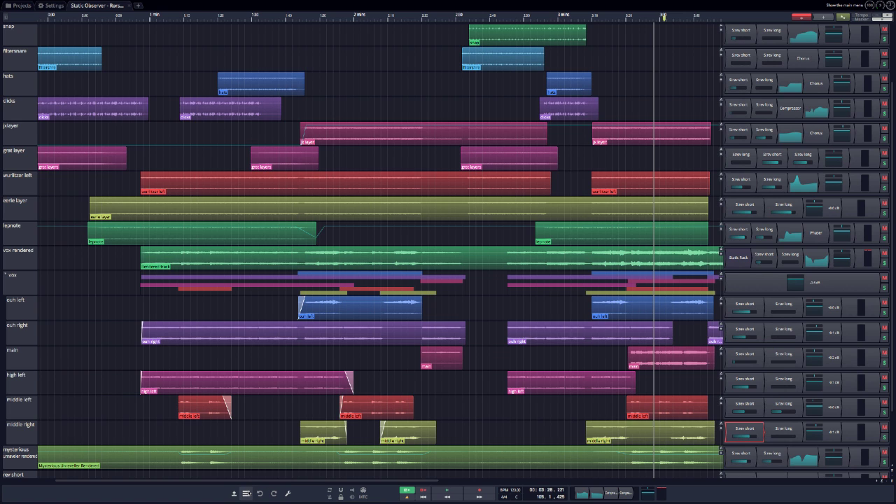
pyautogui.click(246, 493)
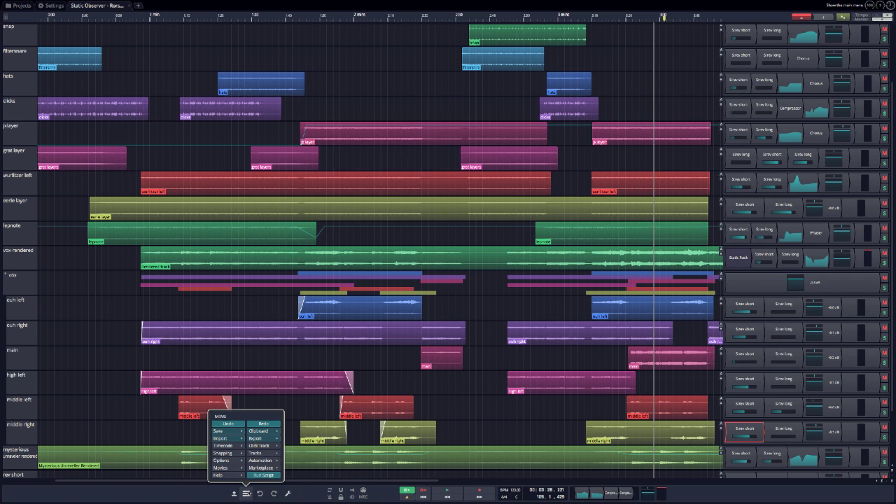
pyautogui.click(246, 493)
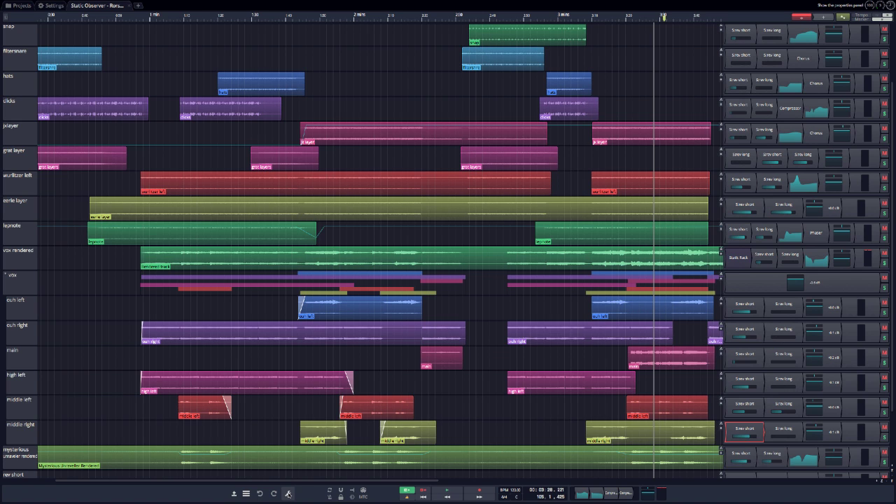
# Move the highest band of the mysterious track's 4-Band Equaliser to a higher frequency and check the curve in the expanded controls panel
pyautogui.click(804, 457)
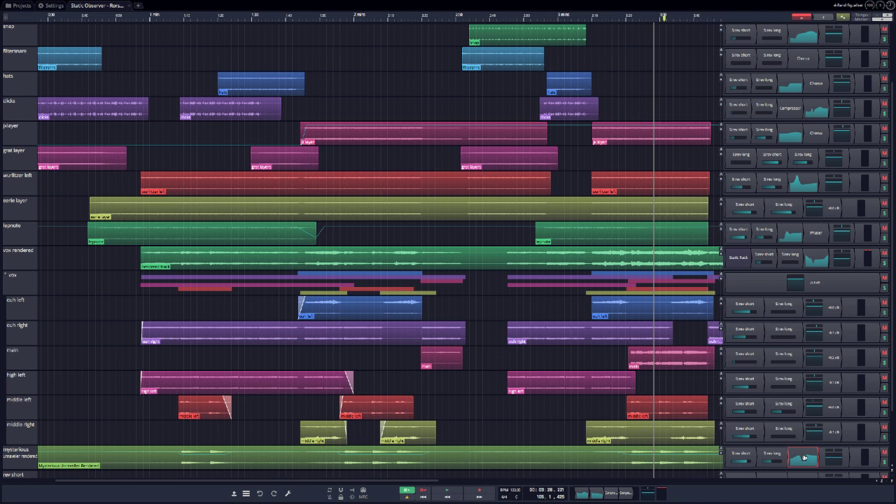
pyautogui.click(288, 494)
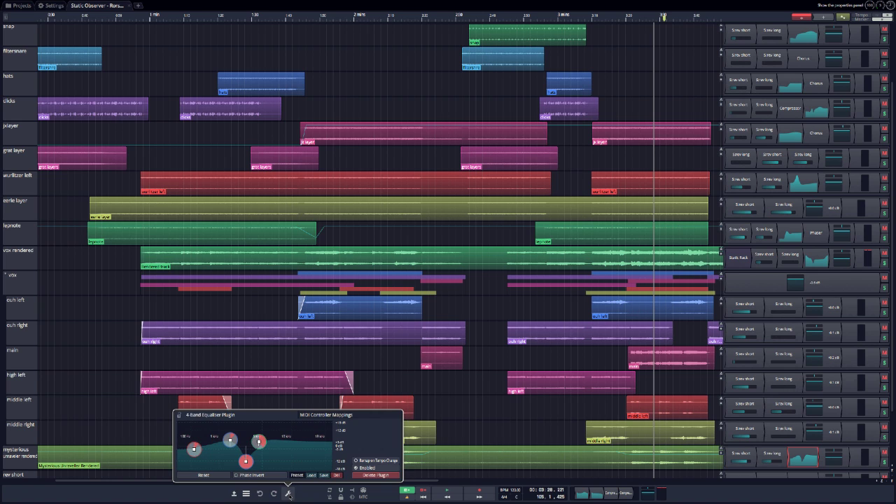
pyautogui.moveTo(258, 442); pyautogui.dragTo(291, 445)
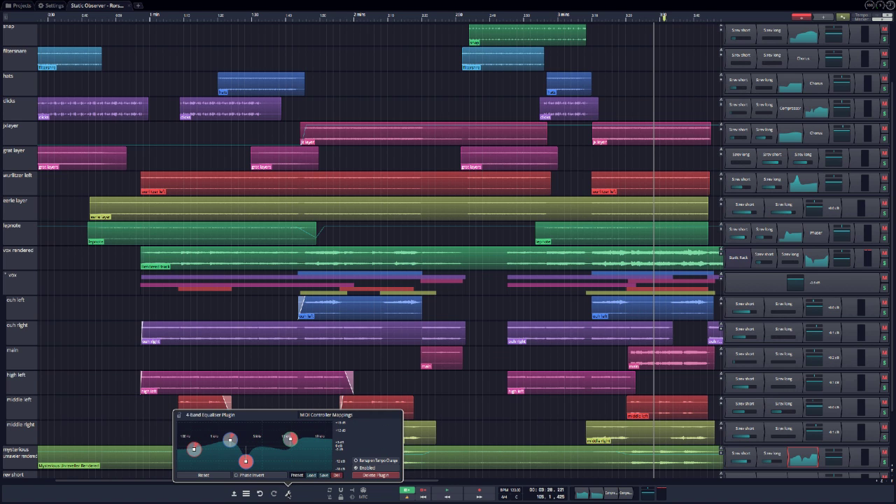
pyautogui.click(288, 494)
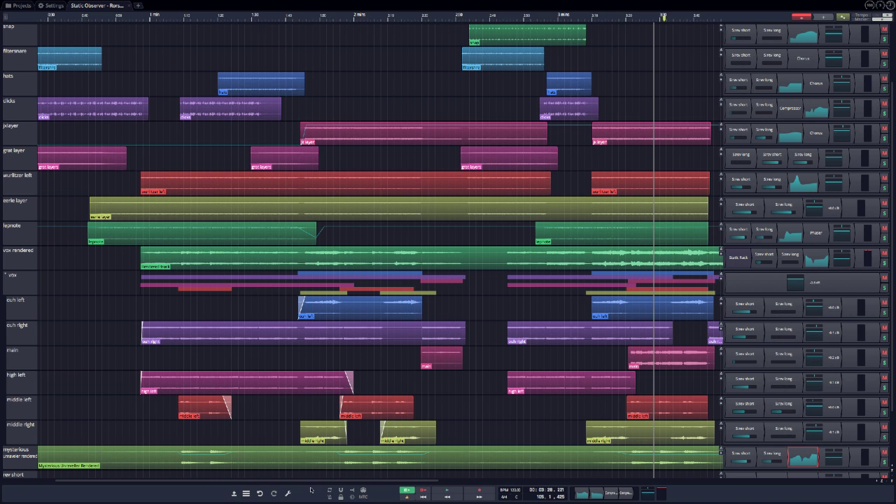
pyautogui.click(242, 493)
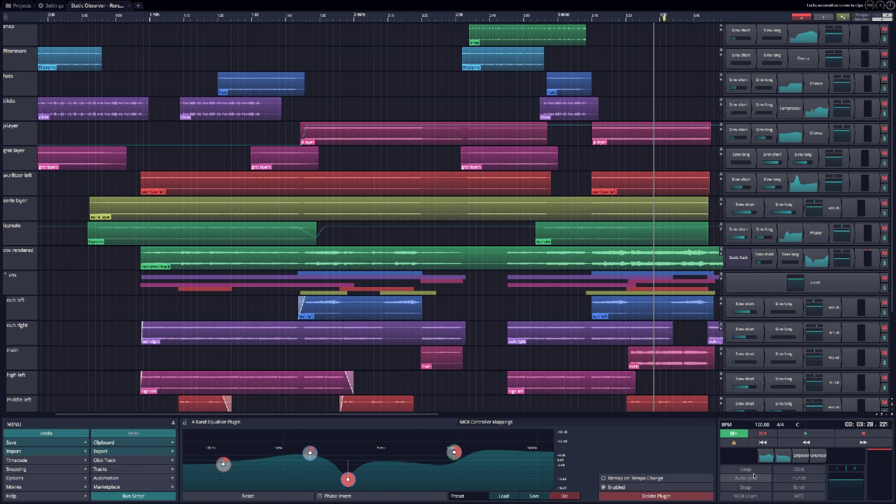
pyautogui.click(178, 428)
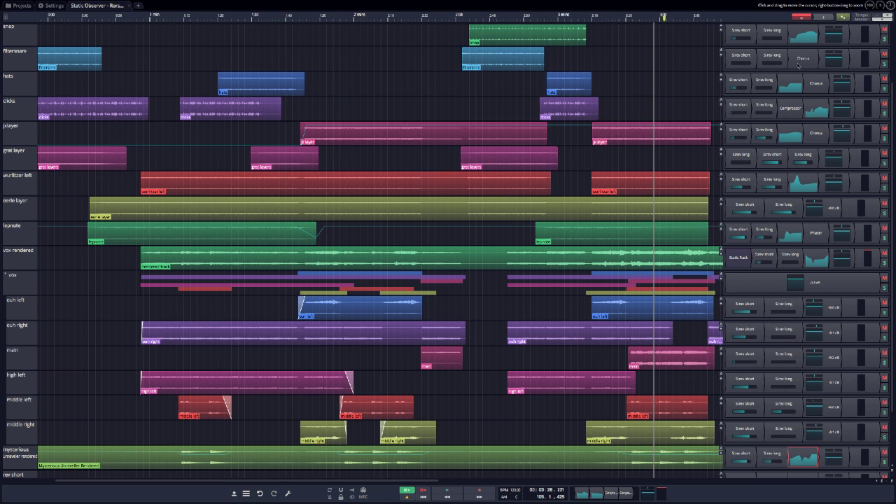
# Toggle the track mixer section off and back on
pyautogui.click(888, 15)
pyautogui.click(888, 16)
pyautogui.click(887, 15)
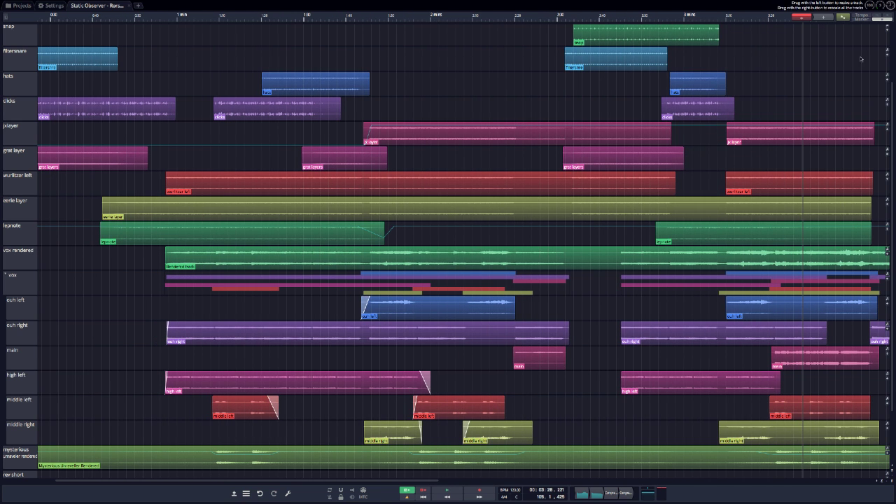
pyautogui.click(890, 59)
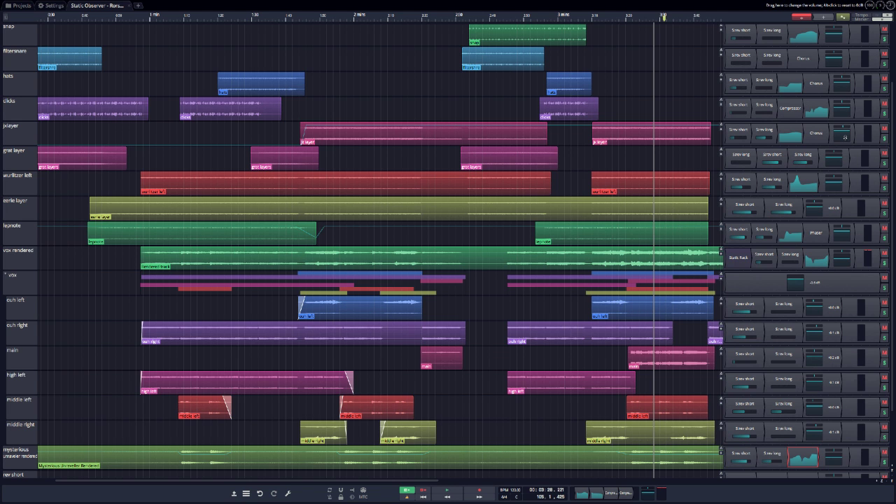
pyautogui.click(885, 18)
# Select the jslayer track's equaliser and the clicks track's Compressor, and hide the track mixer section
pyautogui.click(788, 135)
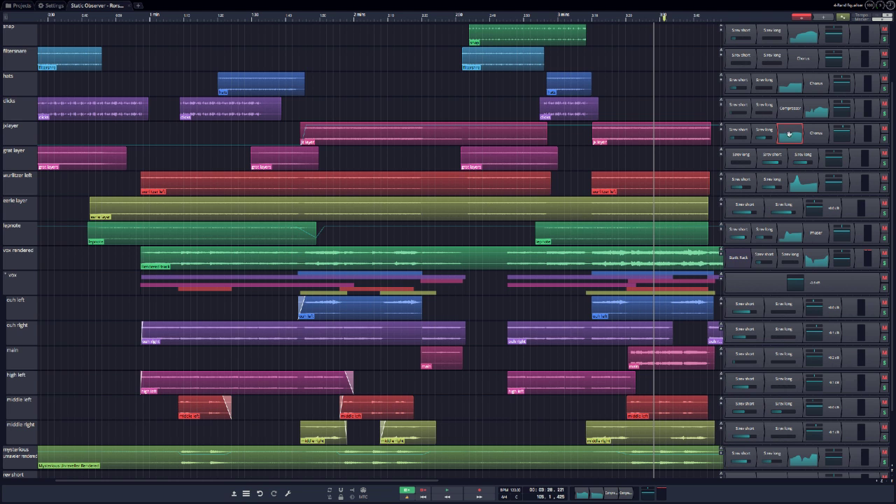
pyautogui.click(787, 108)
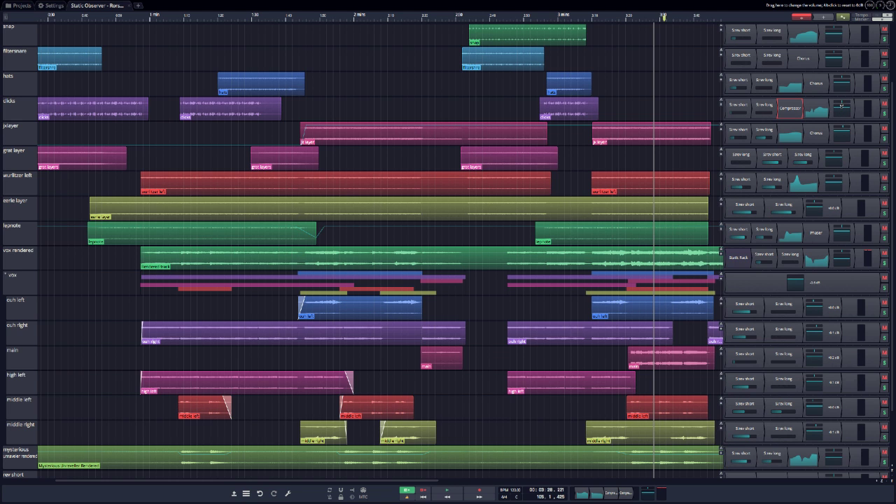
pyautogui.hotkey('ctrl', 'm')
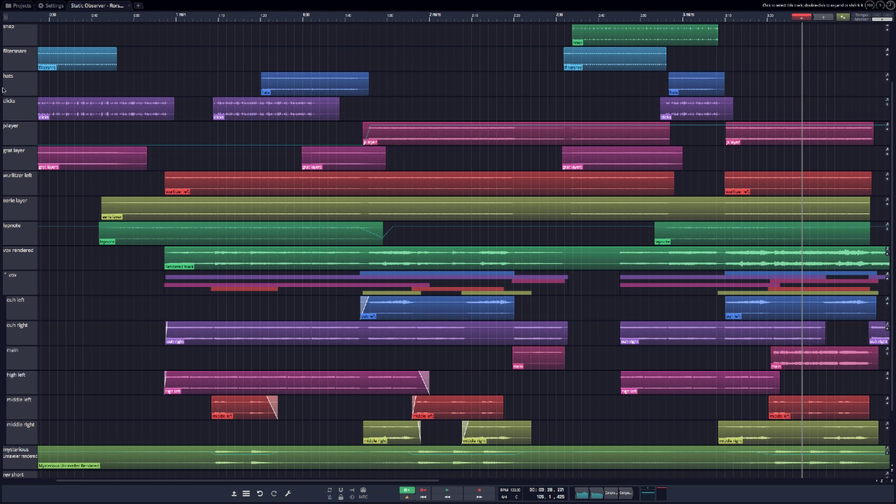
# Show the browser pane and dock it horizontally above the arrangement timeline
pyautogui.hotkey('ctrl', 'b')
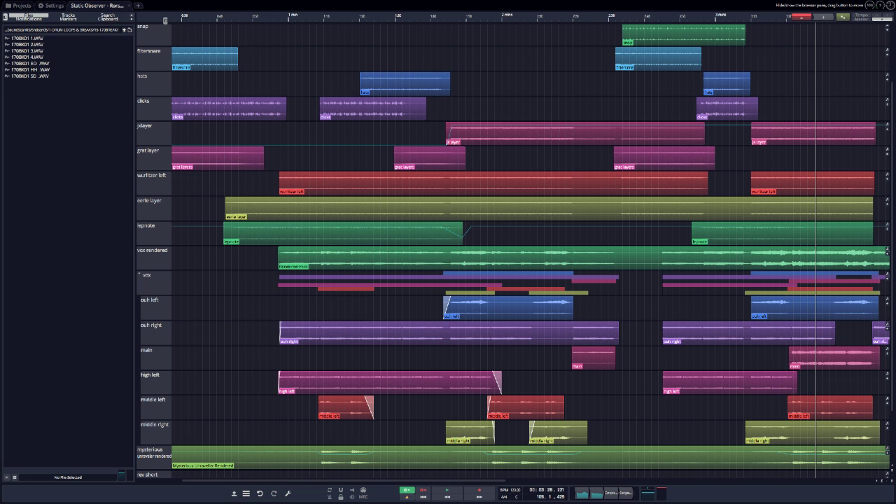
pyautogui.moveTo(196, 9); pyautogui.dragTo(345, 2)
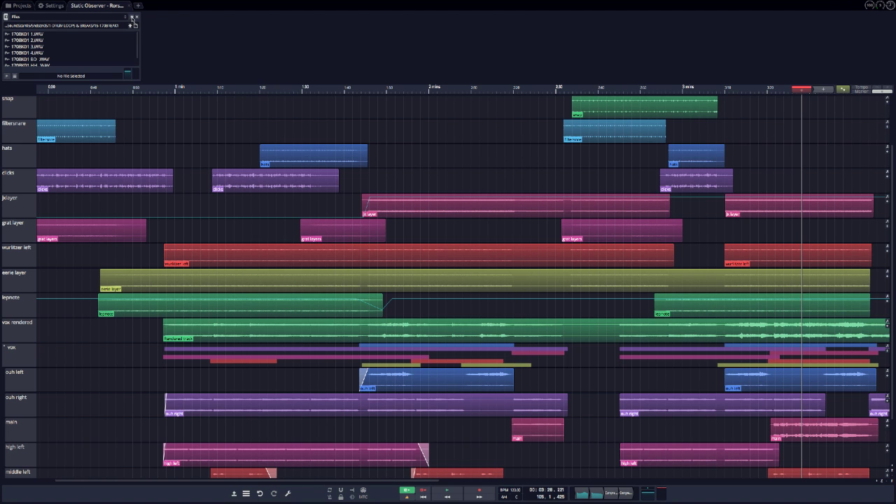
# Add more Files panes to the browser until eight stand side by side
pyautogui.click(132, 16)
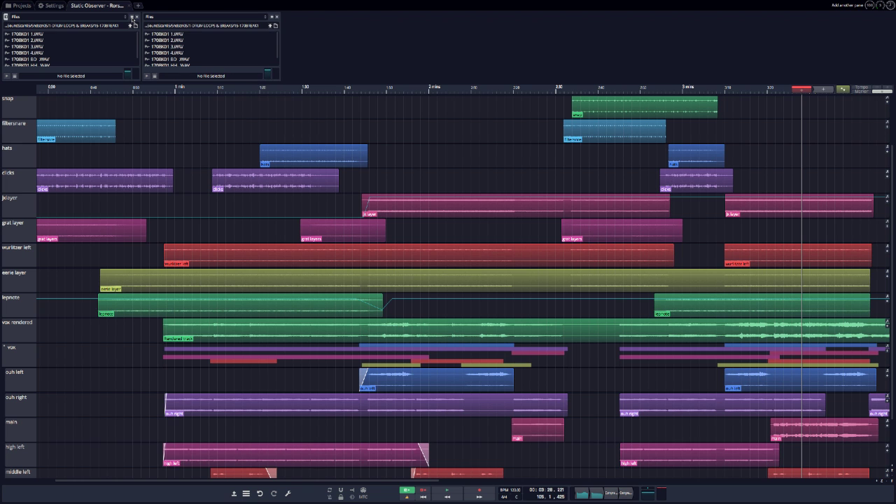
pyautogui.click(133, 17)
pyautogui.click(132, 16)
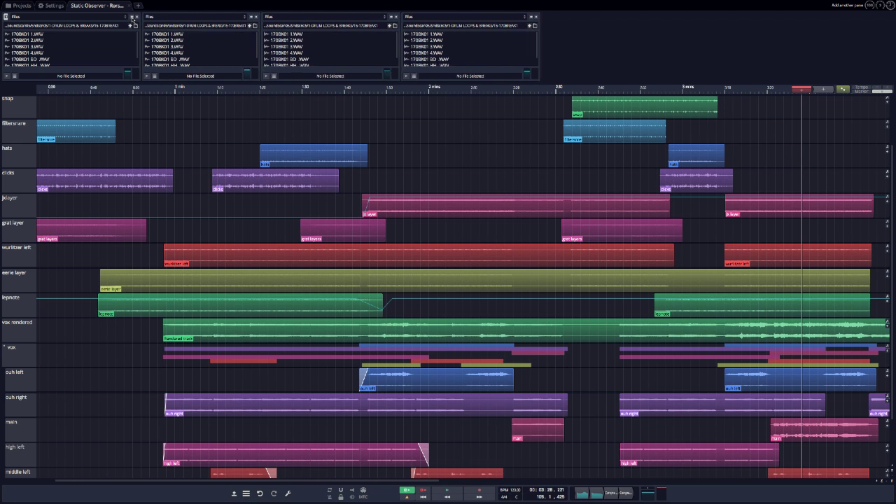
pyautogui.click(133, 17)
pyautogui.click(133, 16)
pyautogui.click(132, 16)
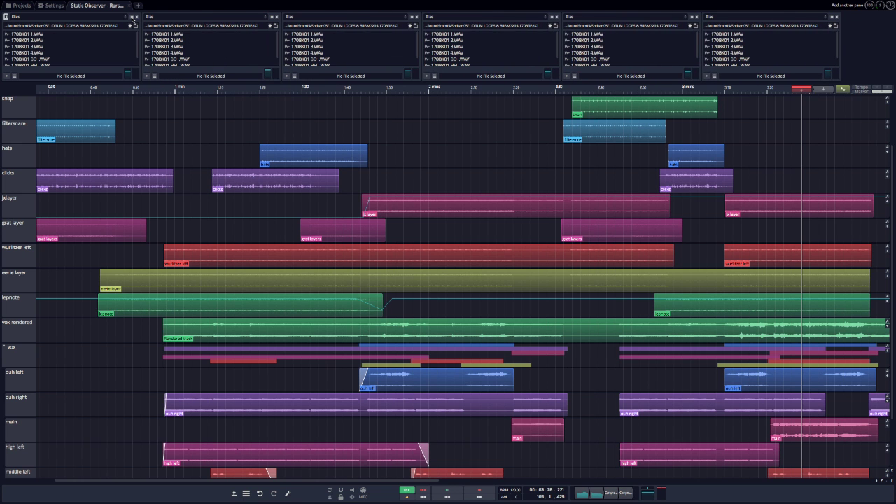
pyautogui.click(133, 17)
pyautogui.click(133, 17)
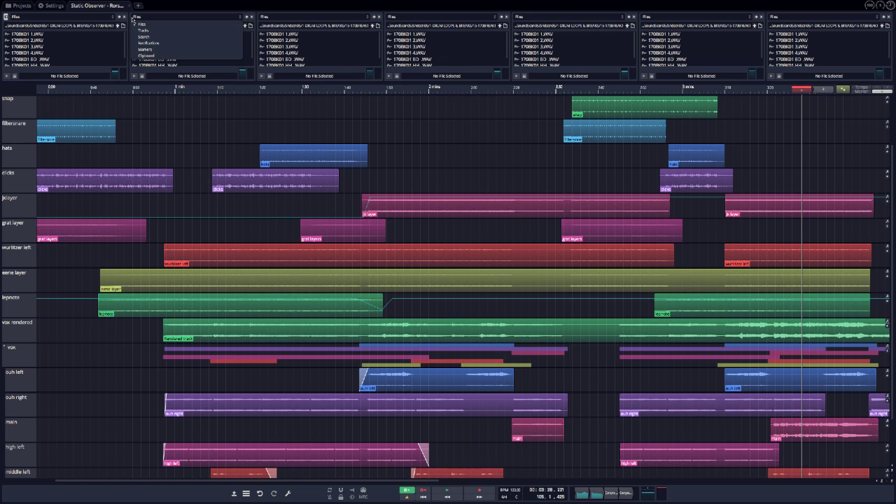
pyautogui.click(120, 18)
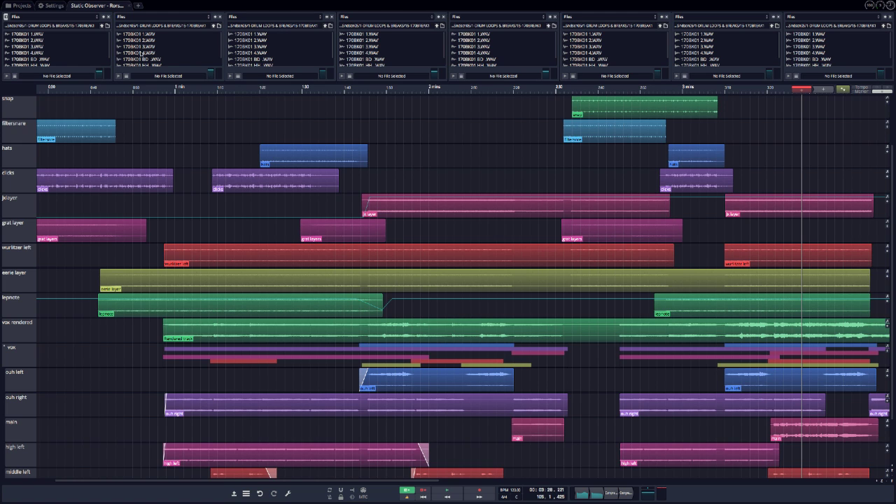
# In the second Files pane, browse up and back through Explosive Jungle to the 2-BASS samples and select BASS2 C3.WAV
pyautogui.click(213, 26)
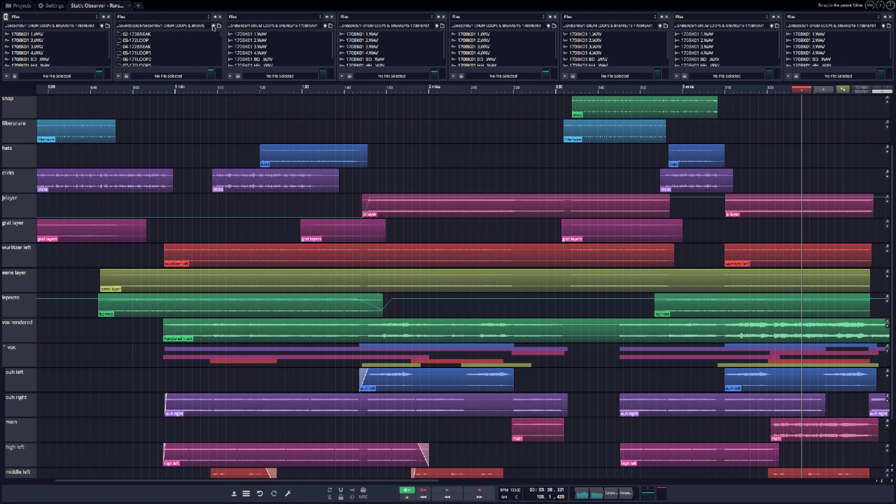
pyautogui.click(214, 26)
pyautogui.click(213, 26)
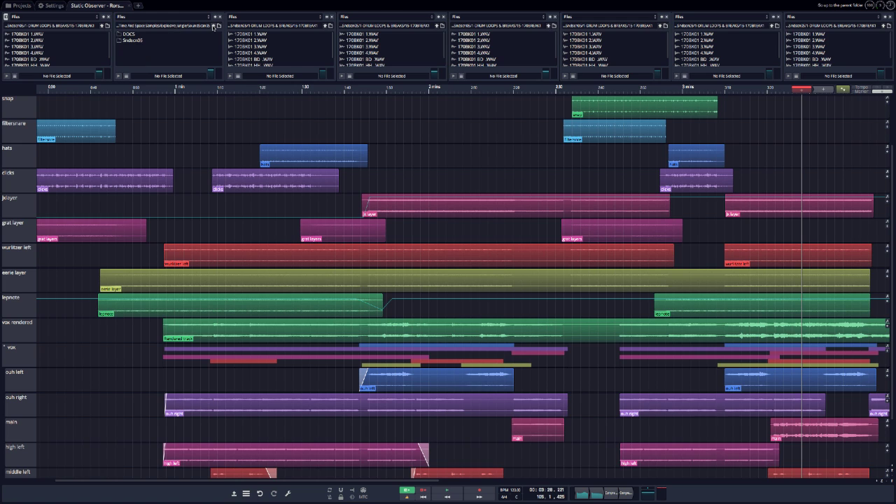
pyautogui.click(213, 26)
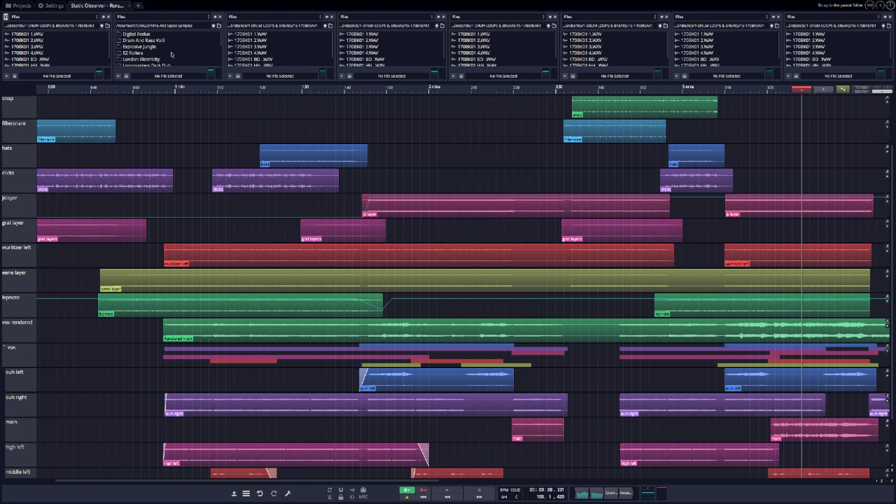
pyautogui.doubleClick(135, 46)
pyautogui.click(136, 33)
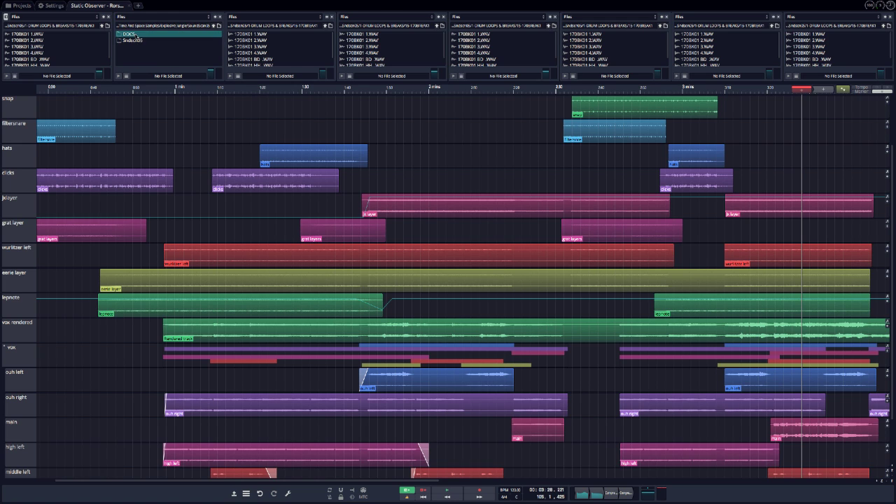
pyautogui.click(134, 40)
pyautogui.doubleClick(133, 40)
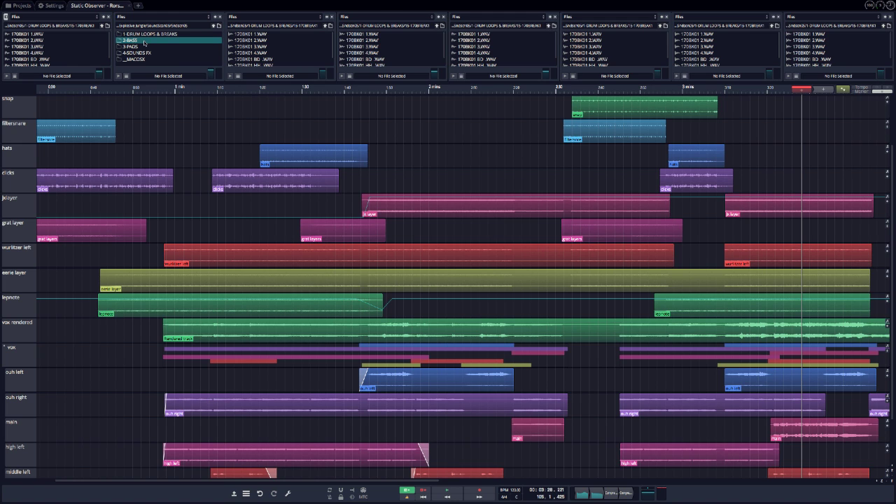
pyautogui.doubleClick(140, 40)
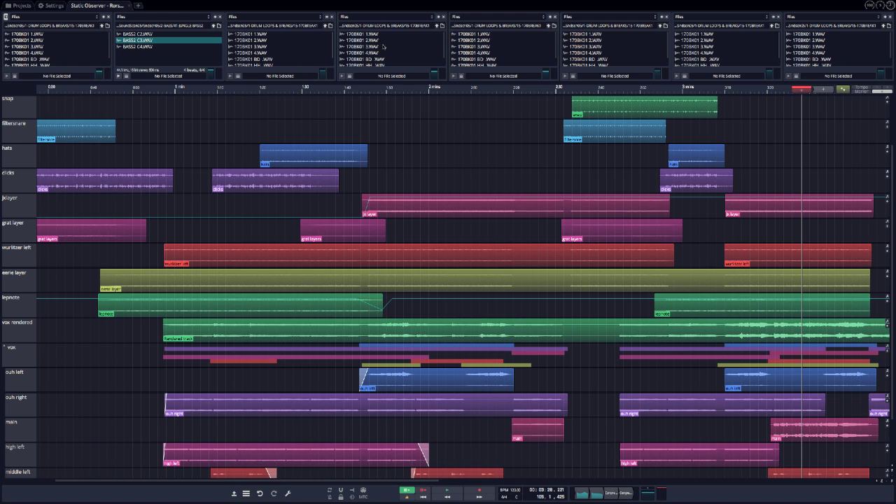
# Place BASS2 C3.WAV on the filtersnare track and 170BK01 3.WAV on the hats track at about 0:55
pyautogui.click(245, 46)
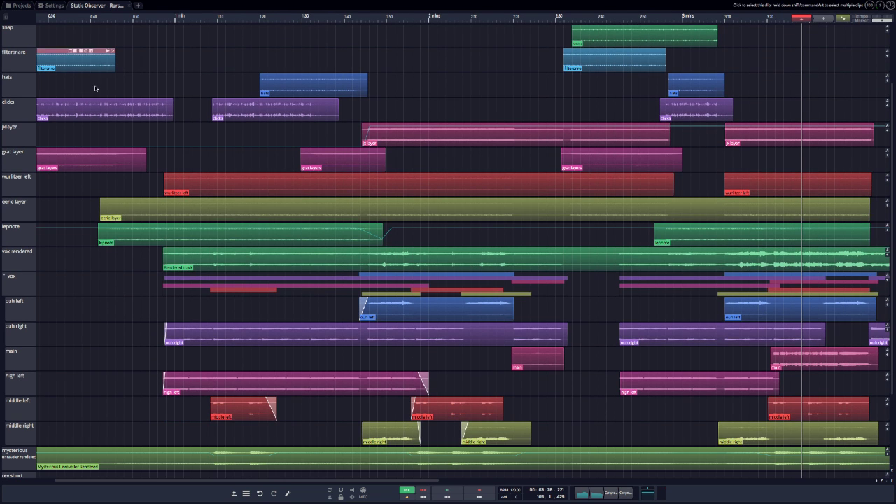
pyautogui.moveTo(294, 17); pyautogui.dragTo(207, 2)
pyautogui.moveTo(203, 6)
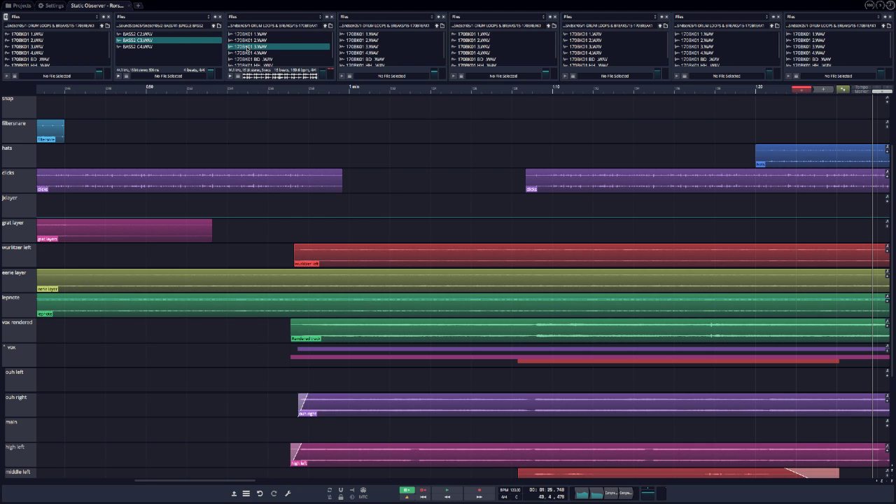
pyautogui.moveTo(247, 48); pyautogui.dragTo(250, 133)
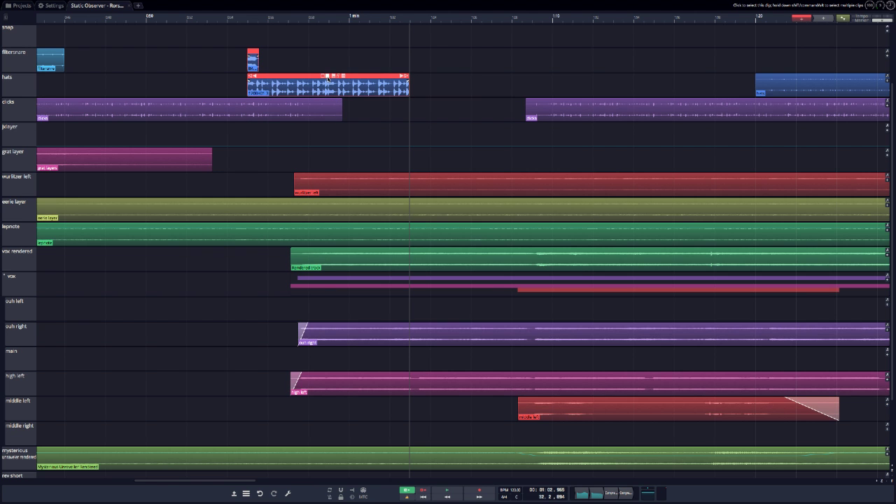
# Bring the browser back and remove the two sample clips just placed on the filtersnare and hats tracks
pyautogui.click(12, 22)
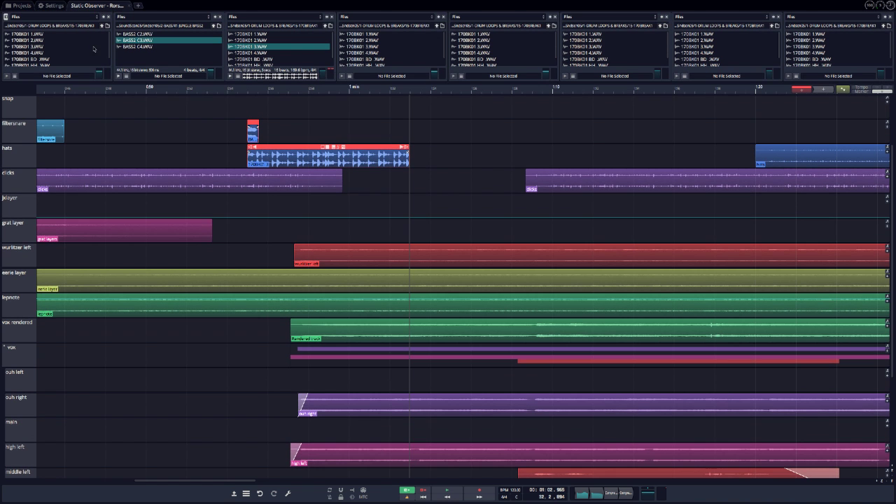
pyautogui.press('Delete')
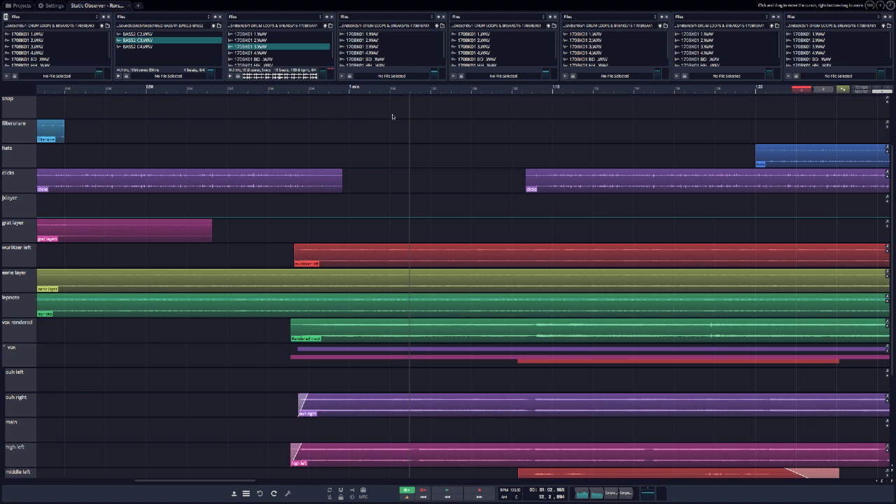
# Switch the fourth browser pane to Search and make the browser area taller, finishing with the browser hidden
pyautogui.click(431, 17)
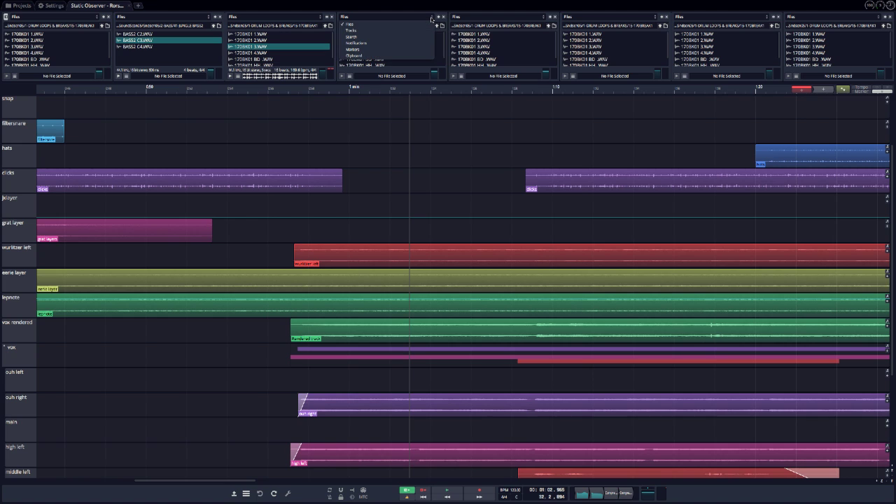
pyautogui.click(358, 37)
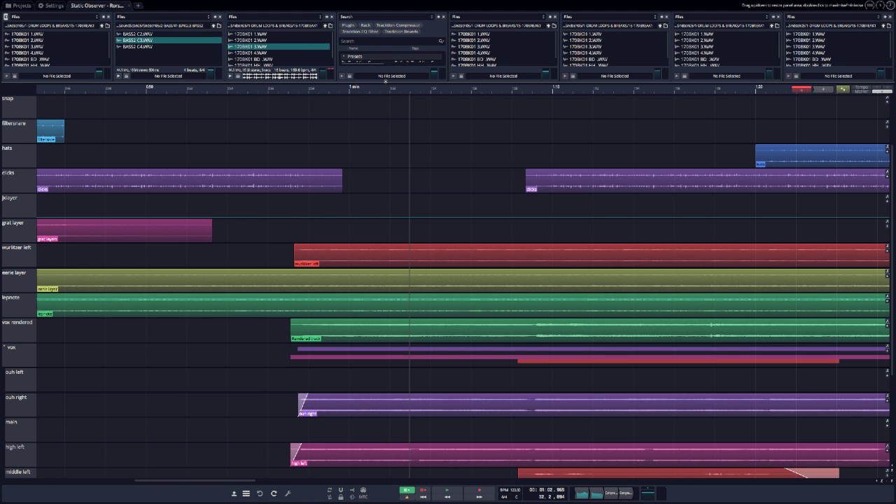
pyautogui.moveTo(385, 81); pyautogui.dragTo(383, 125)
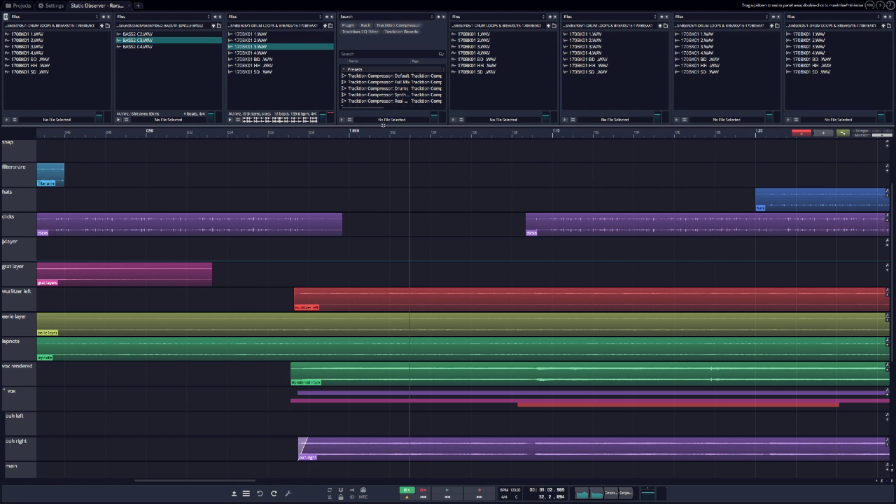
pyautogui.click(6, 19)
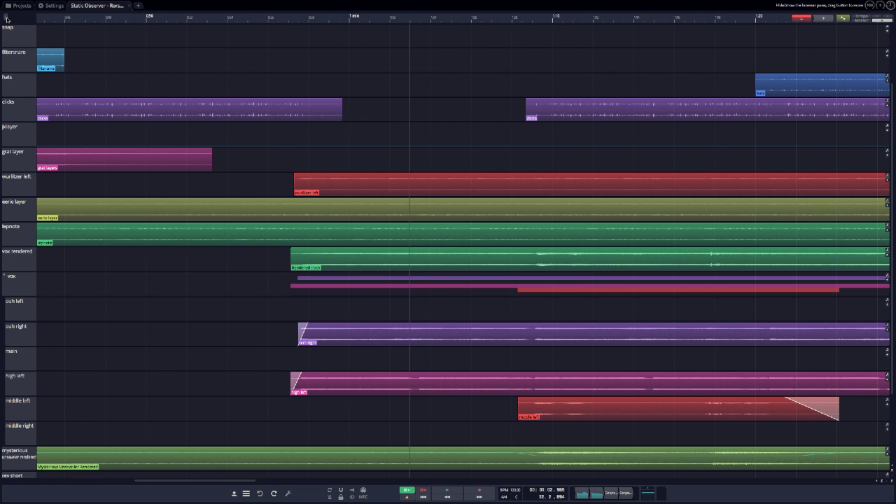